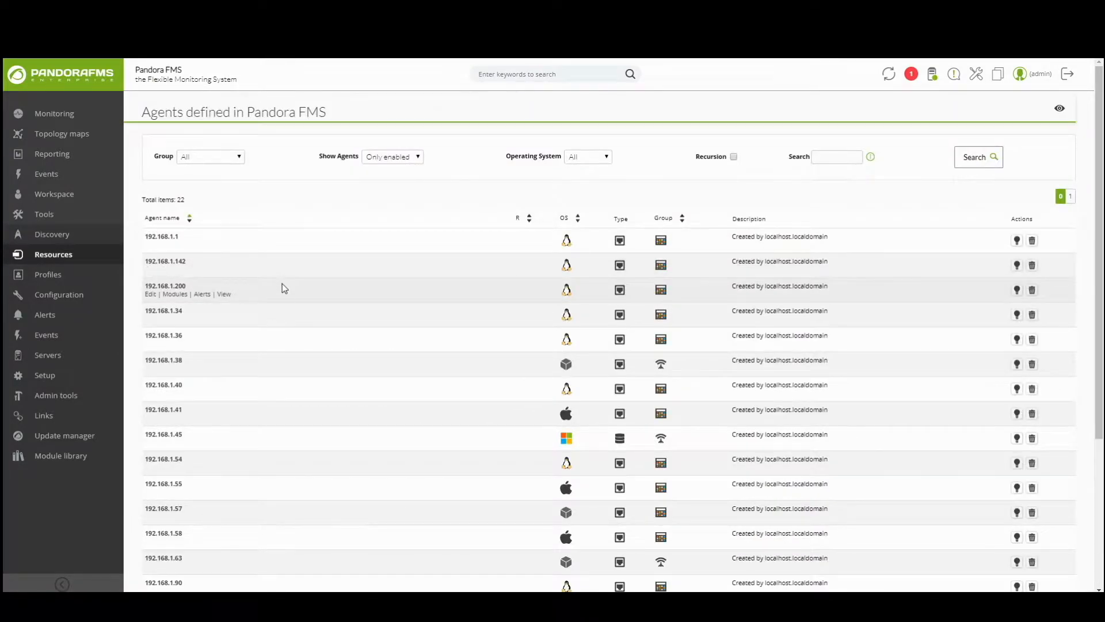
Start a new network server module on agent 192.168.1.57's module list.
scroll(283, 283, down, 2)
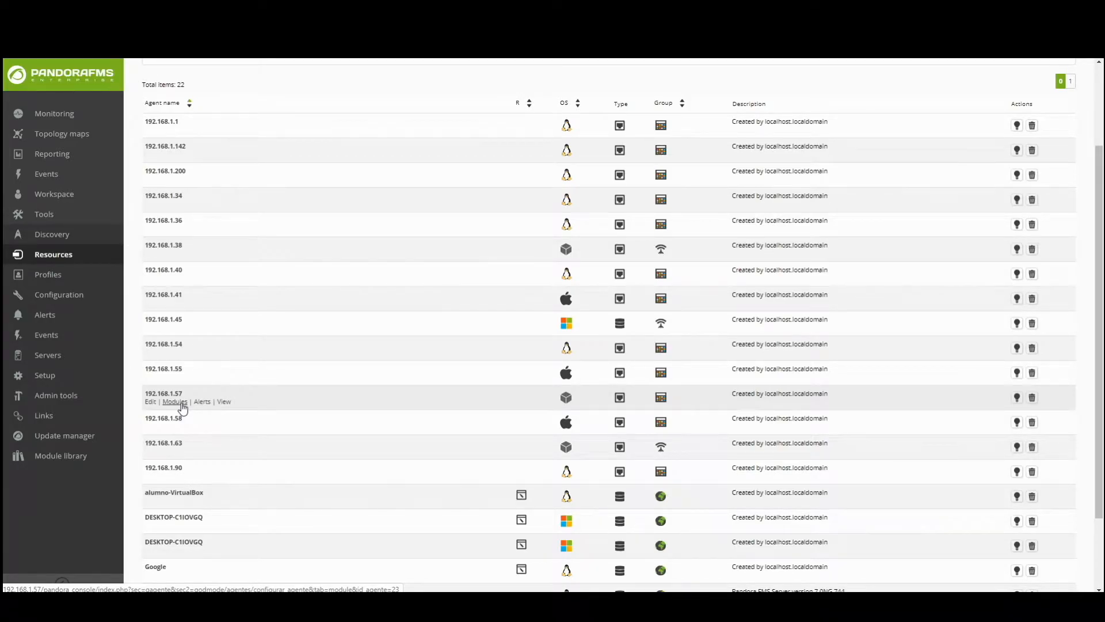
click(180, 403)
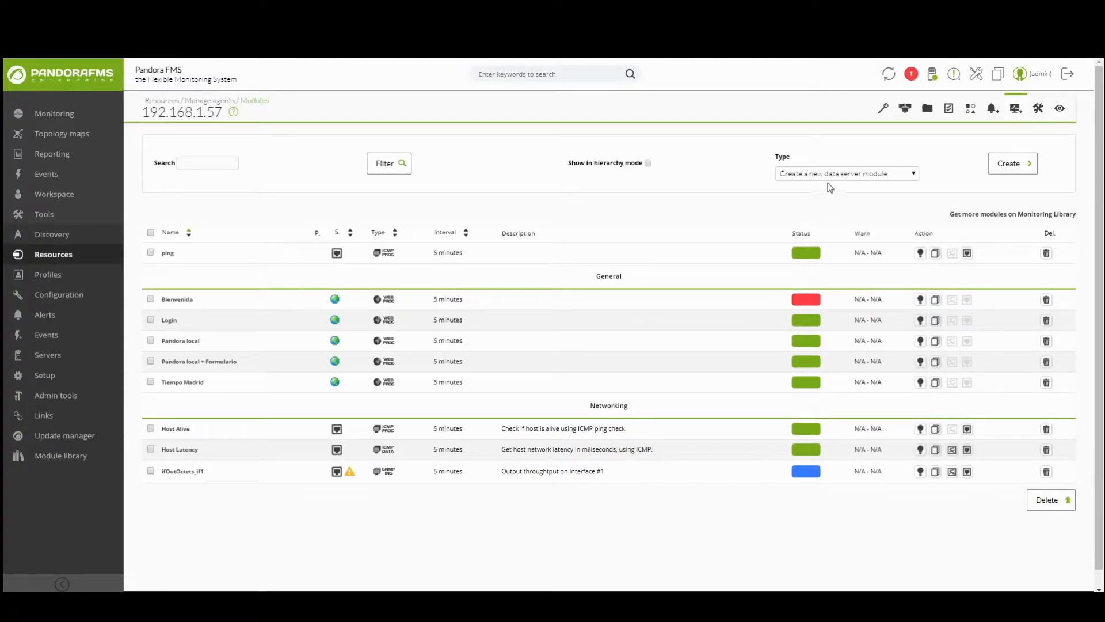
click(840, 174)
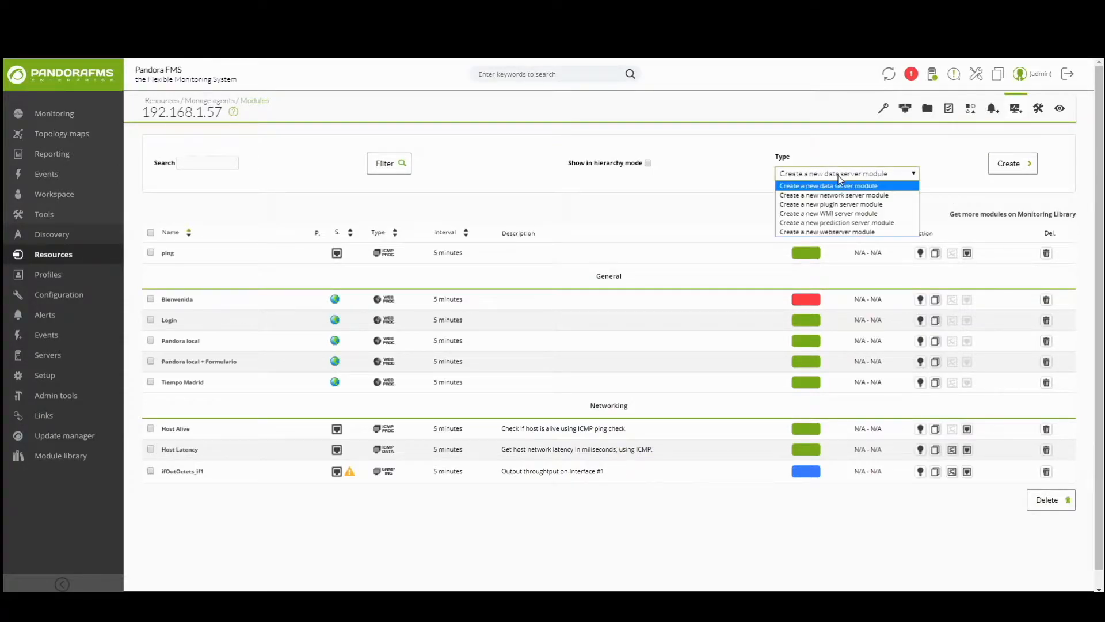
click(820, 196)
click(995, 165)
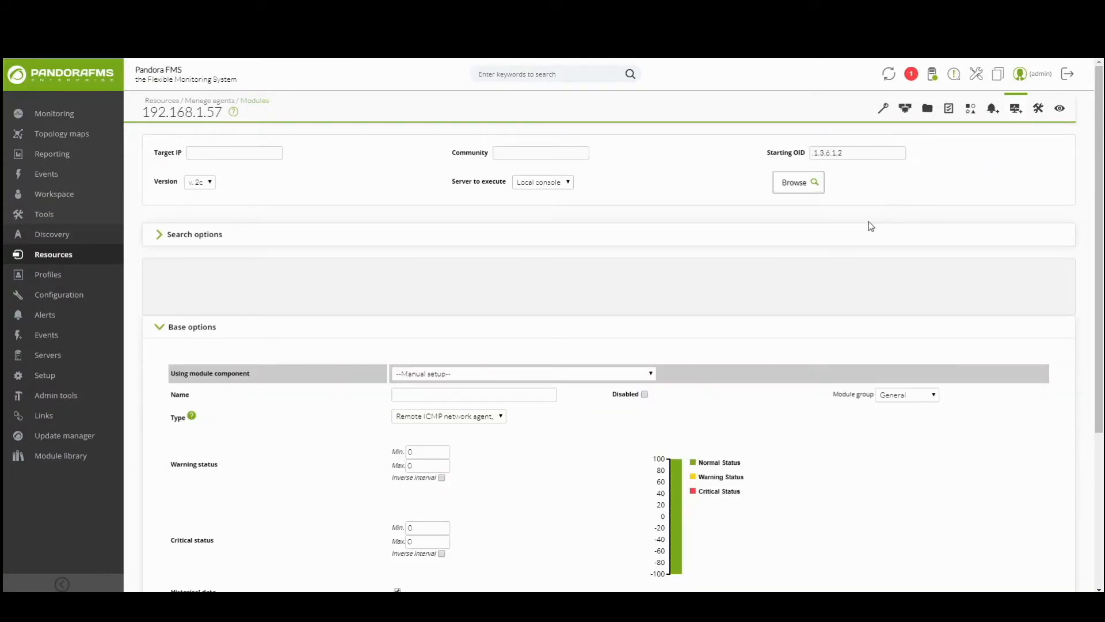
Prefill the module from the Network Management component ifInOctets_if1.
scroll(866, 230, down, 2)
scroll(867, 230, down, 3)
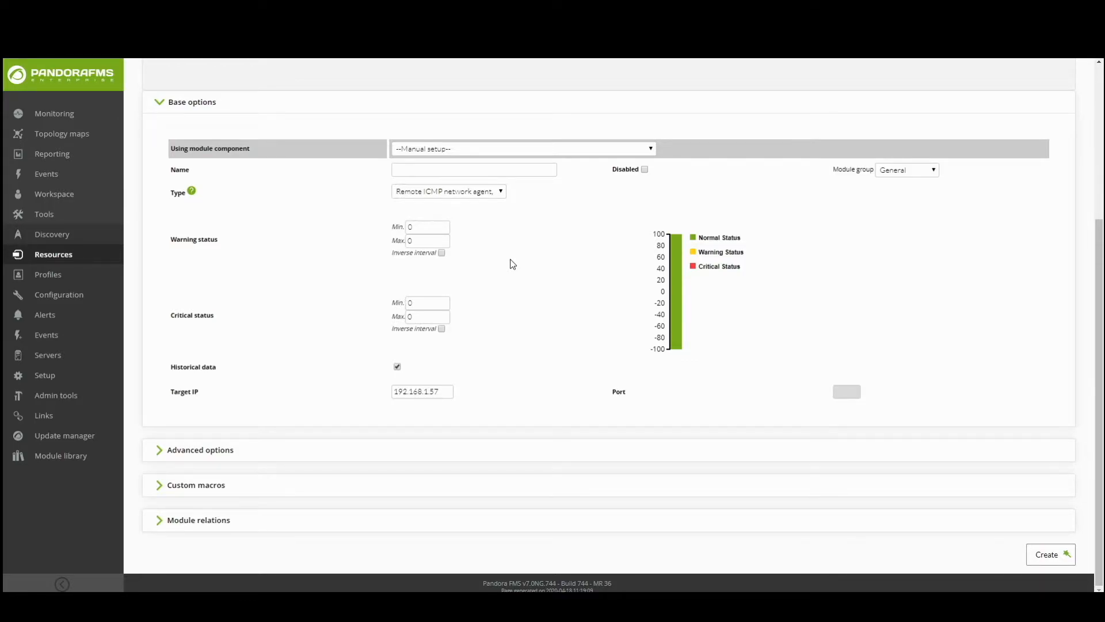
click(571, 151)
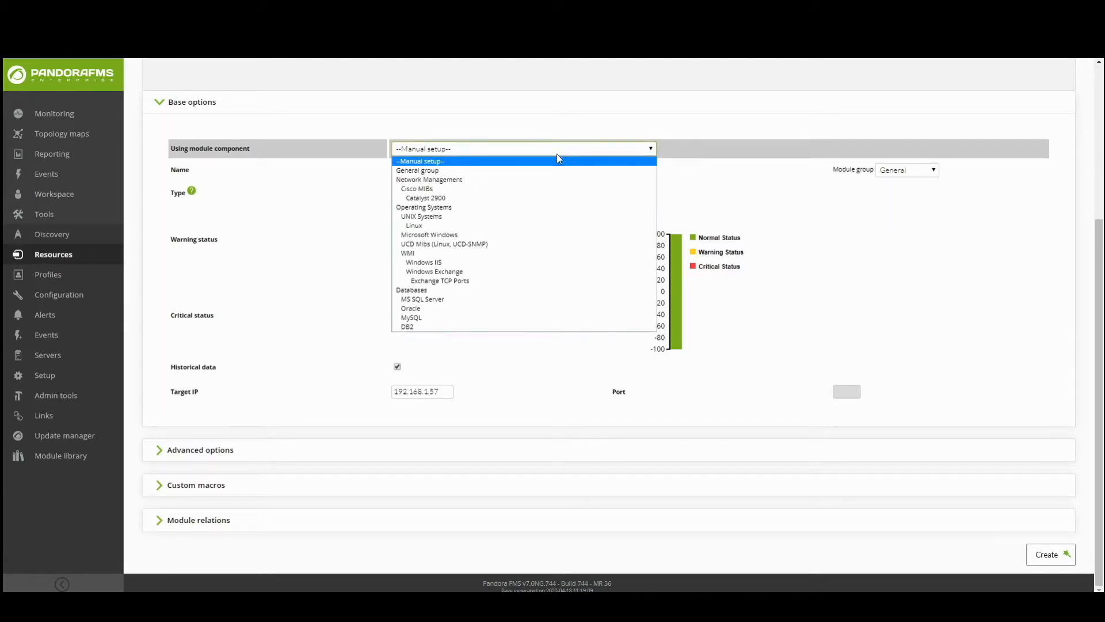
click(445, 182)
click(798, 151)
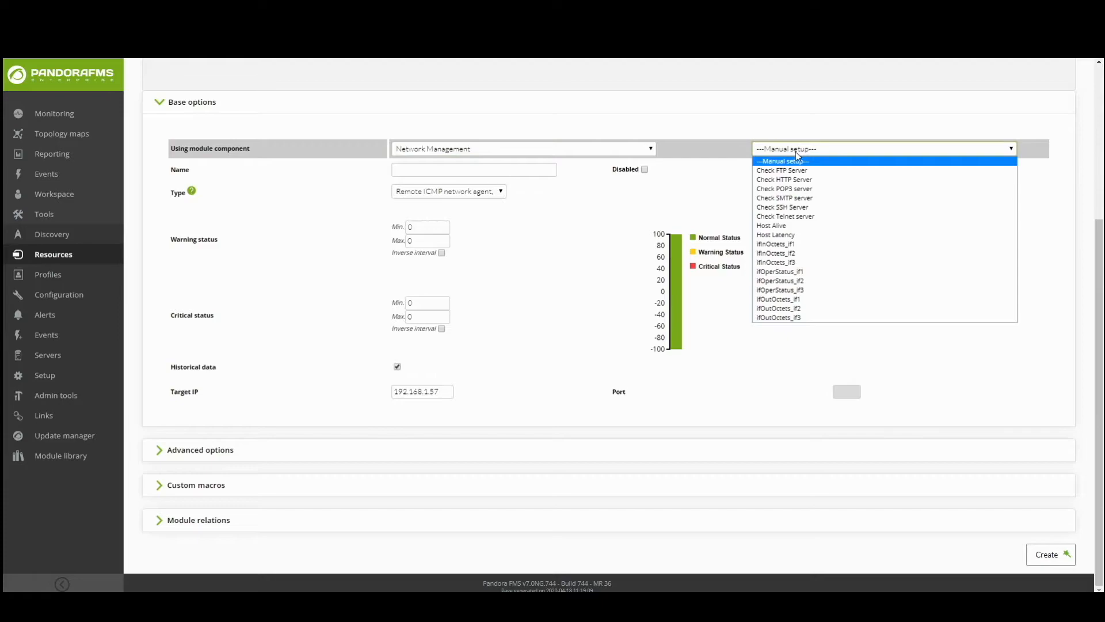
click(789, 248)
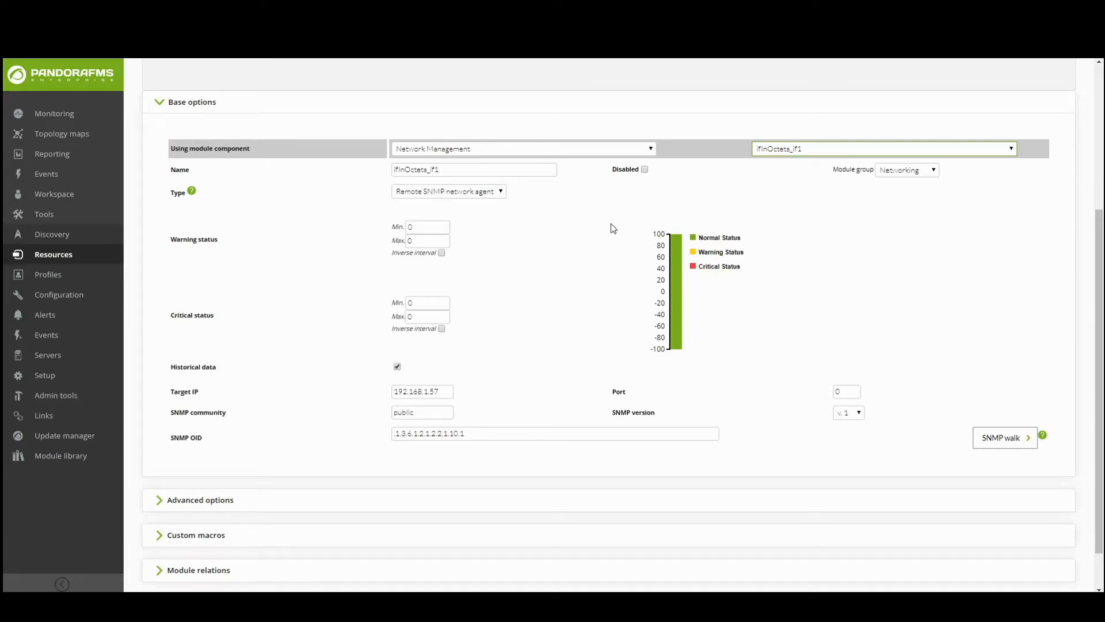
scroll(611, 225, down, 2)
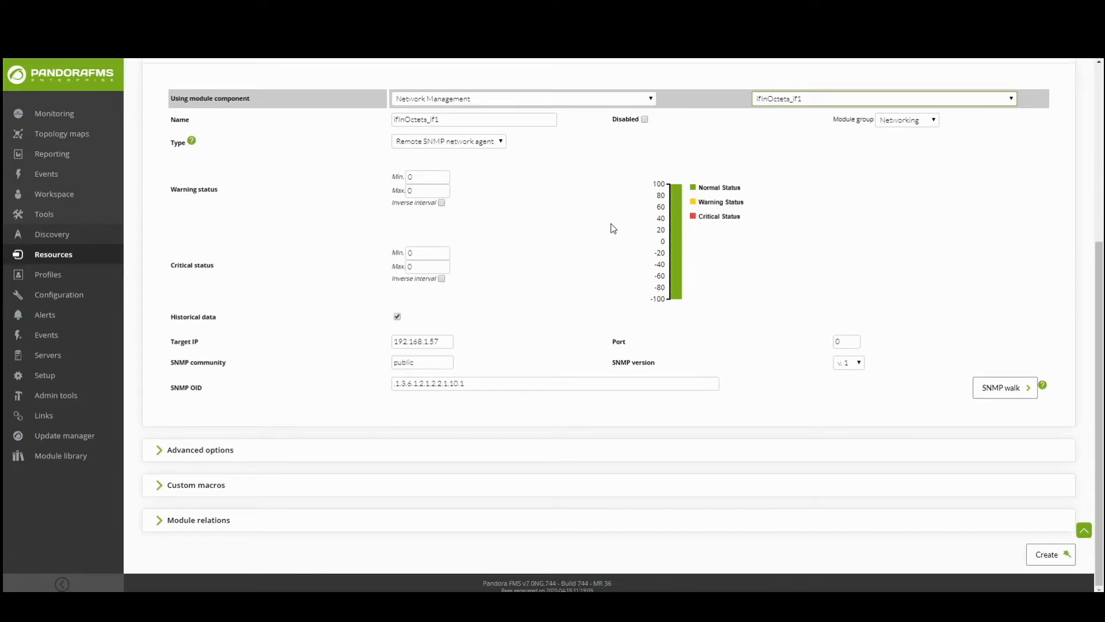
mouse_move(458, 117)
mouse_down()
mouse_move(362, 120)
mouse_move(460, 115)
mouse_up()
click(573, 130)
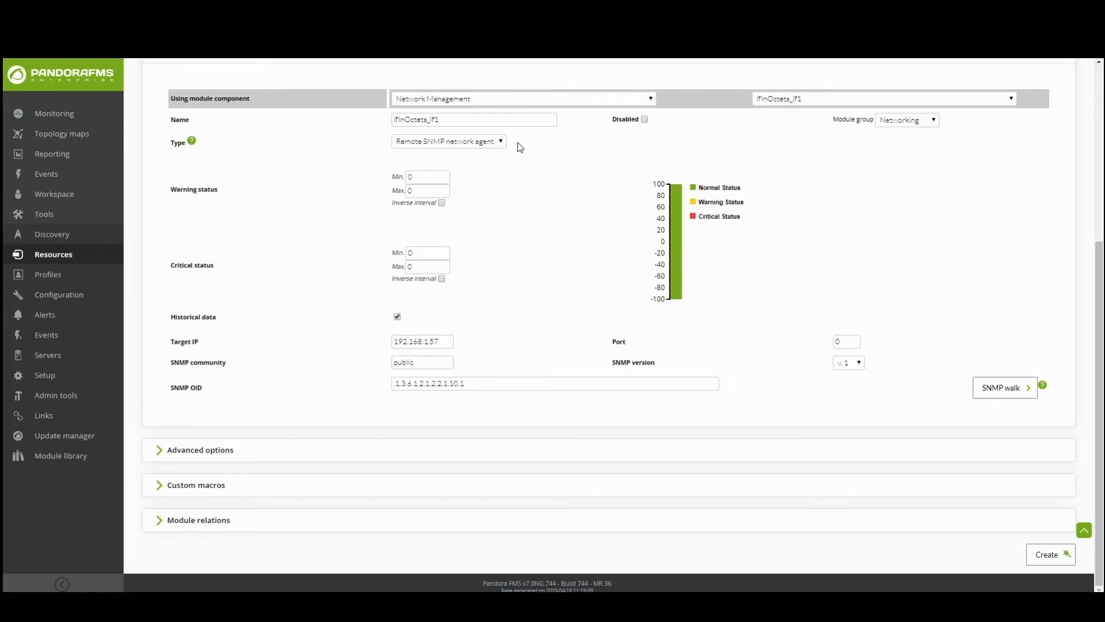
click(500, 142)
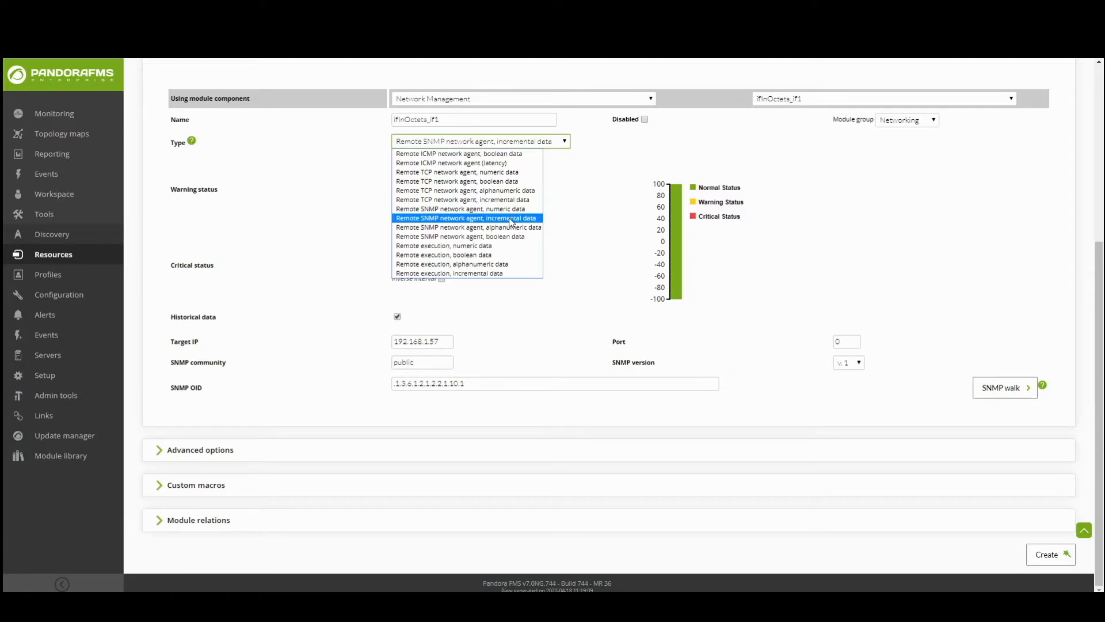
click(511, 218)
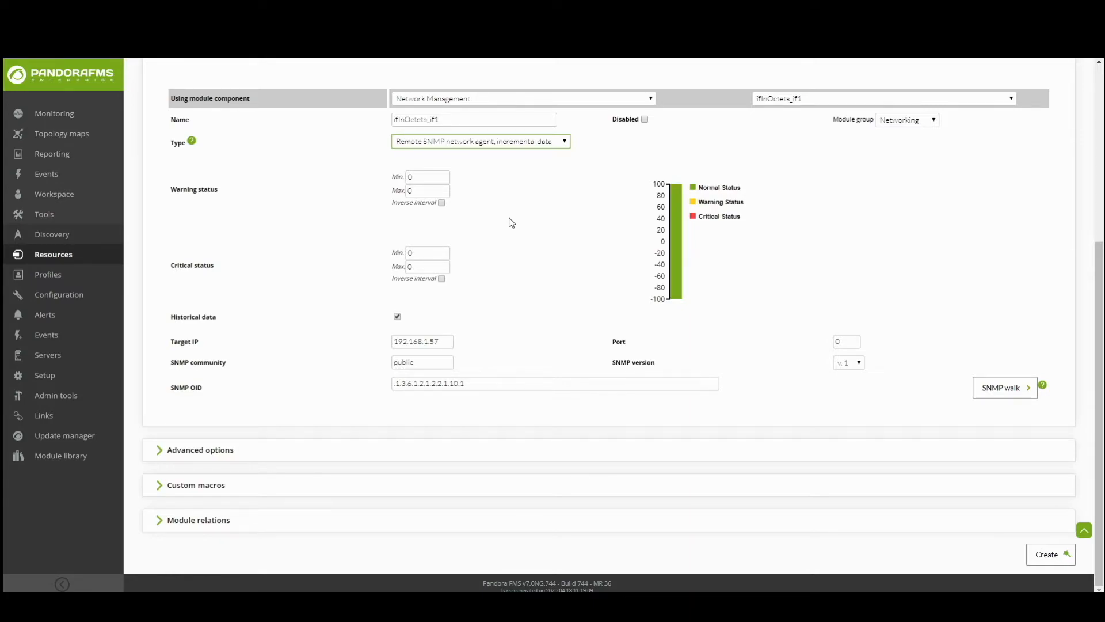
mouse_move(446, 339)
mouse_down()
mouse_move(373, 341)
mouse_move(449, 337)
mouse_up()
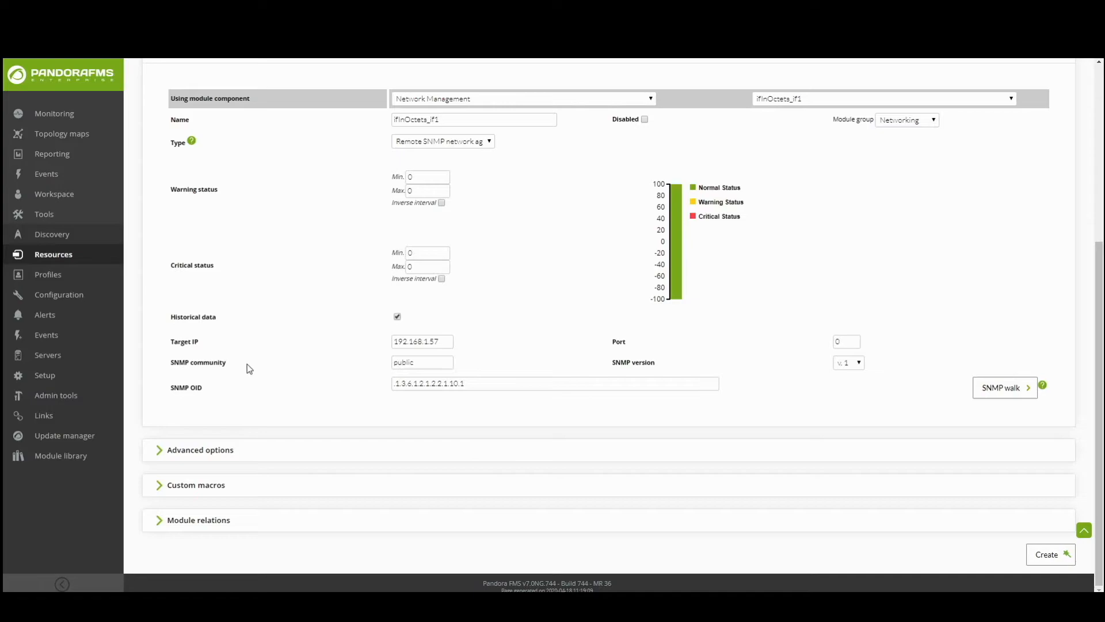
drag(426, 359, 389, 368)
text(public)
drag(417, 363, 372, 364)
click(417, 368)
click(478, 383)
drag(395, 383, 406, 384)
click(409, 382)
click(859, 364)
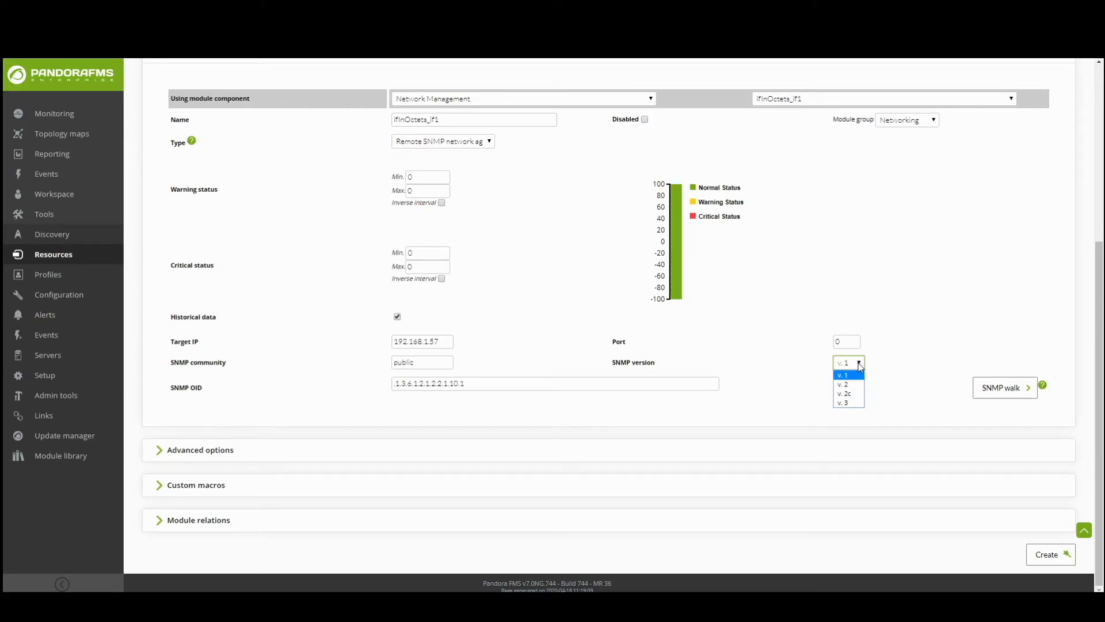
Change the module's SNMP version to v.2, then to v.3.
click(857, 385)
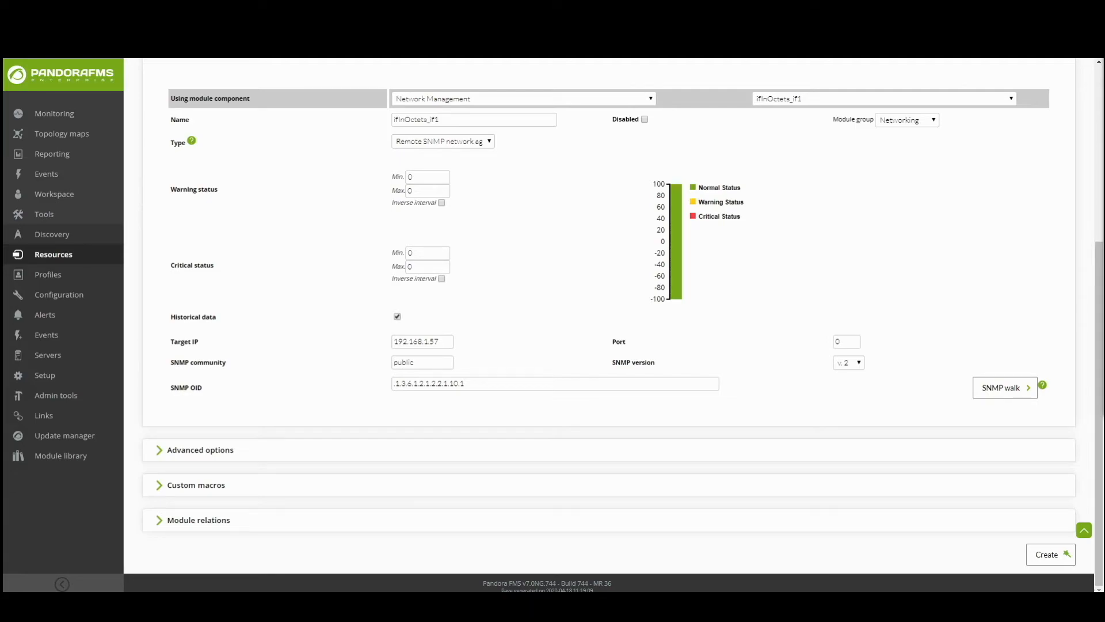
click(848, 370)
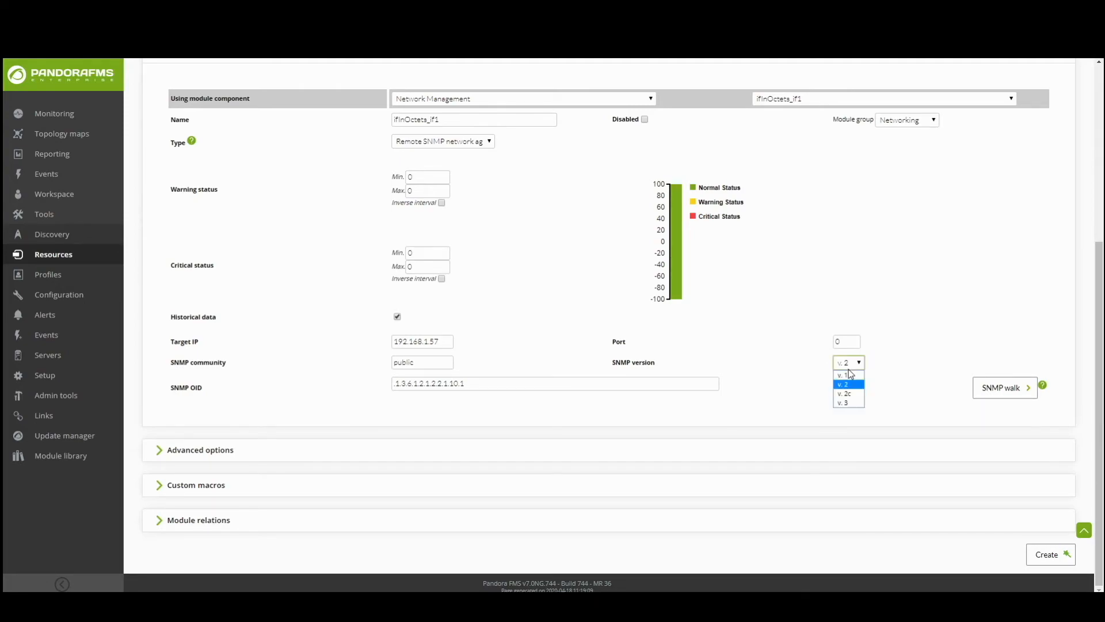
click(849, 403)
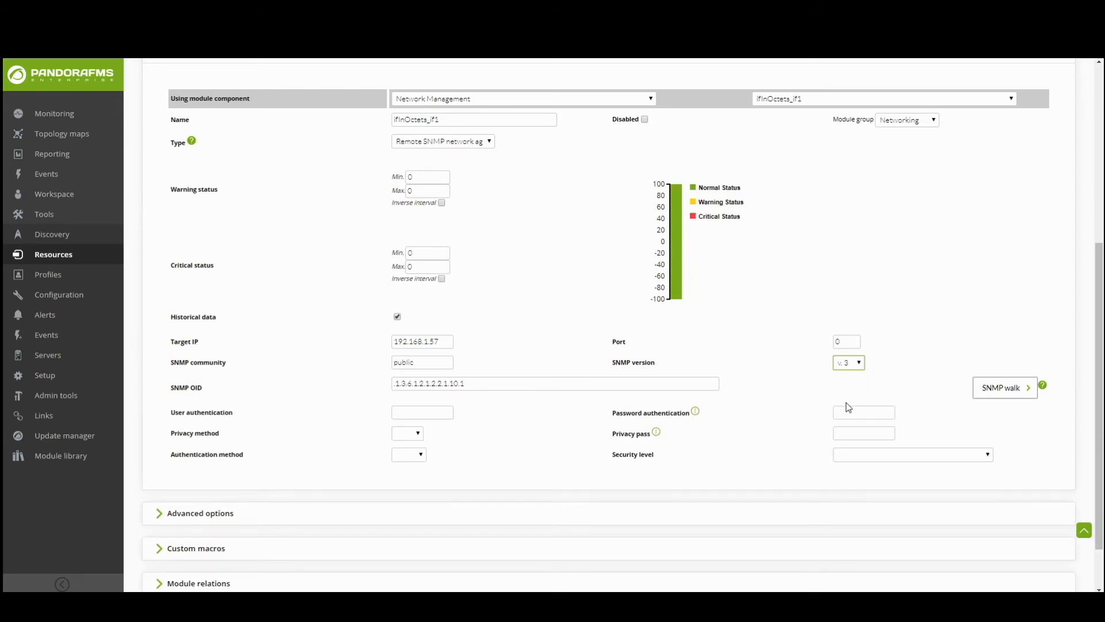
Review the privacy method, authentication method (MD5/SHA) and security level options.
scroll(846, 403, down, 1)
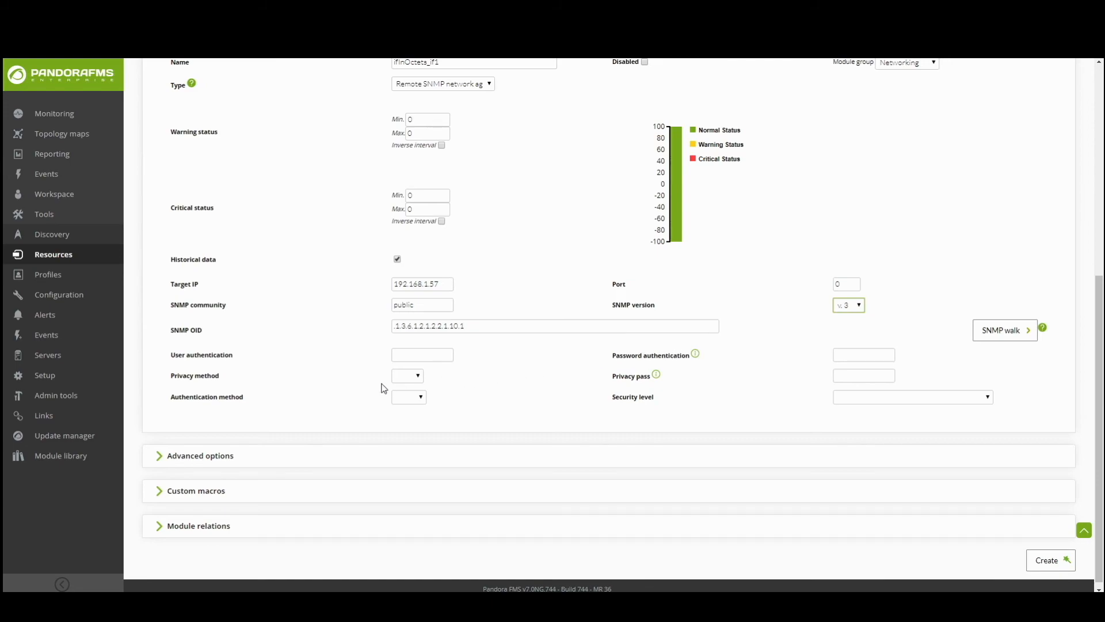
click(413, 375)
click(415, 377)
click(410, 397)
click(865, 392)
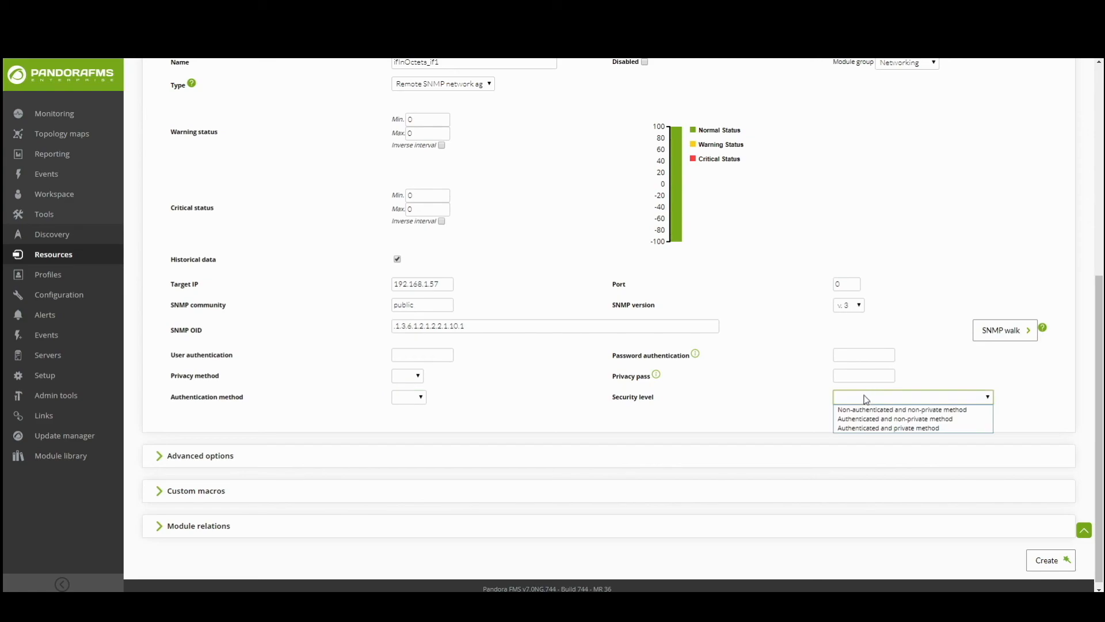
Revert the SNMP version to v.1 and create the ifInOctets_if1 module.
click(849, 306)
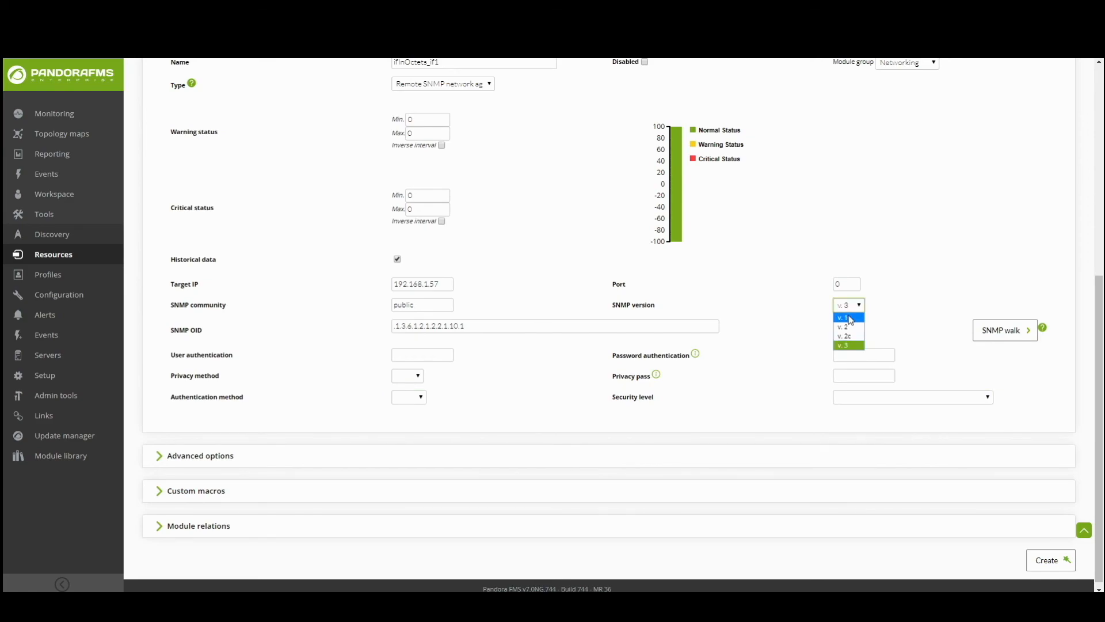
click(846, 316)
click(1043, 554)
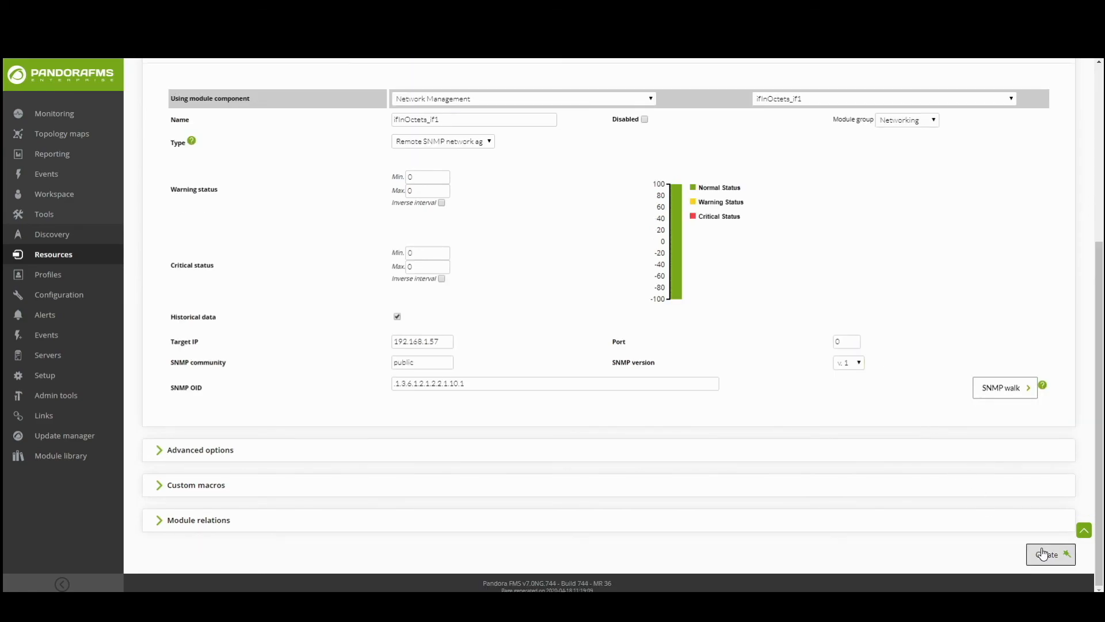